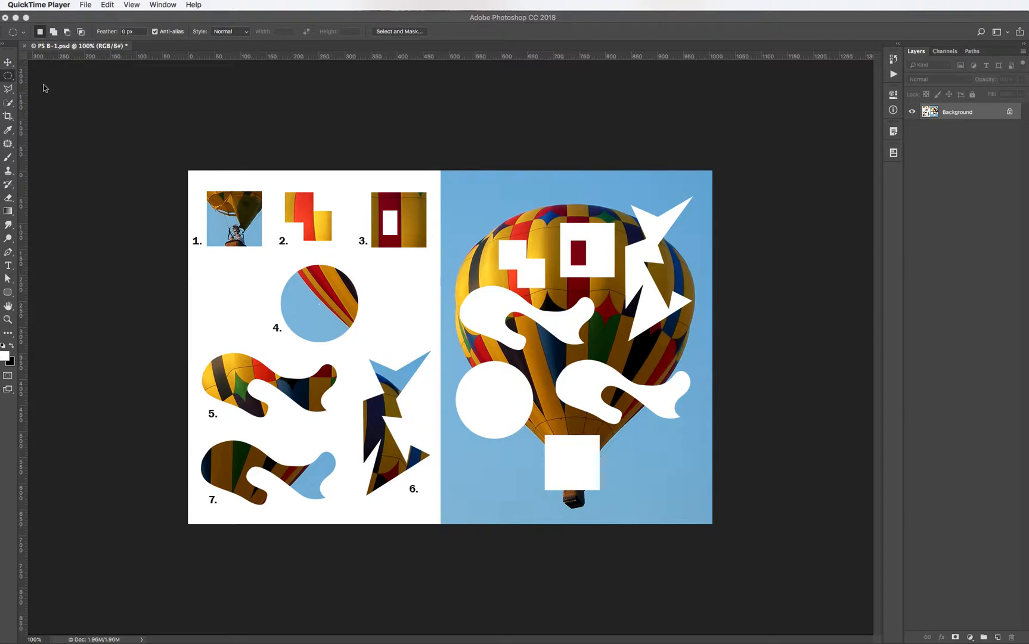
Select the circular piece 4 with the Elliptical Marquee tool, drawing outward from its centre dot to about 149 by 150 px
{"action": "left_click", "coordinate": [12, 79]}
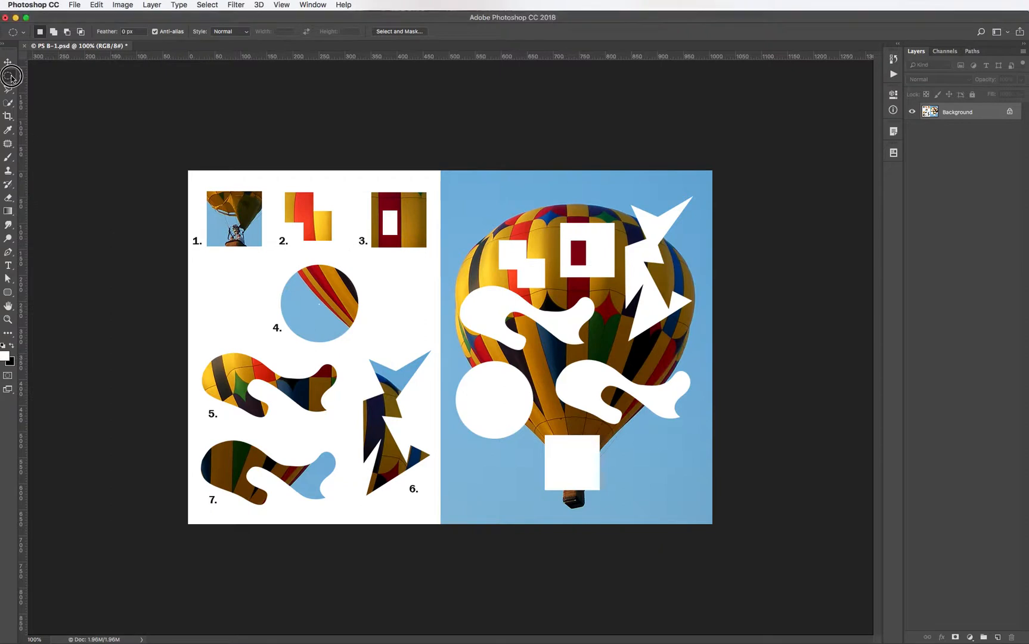
{"action": "left_click", "coordinate": [11, 79]}
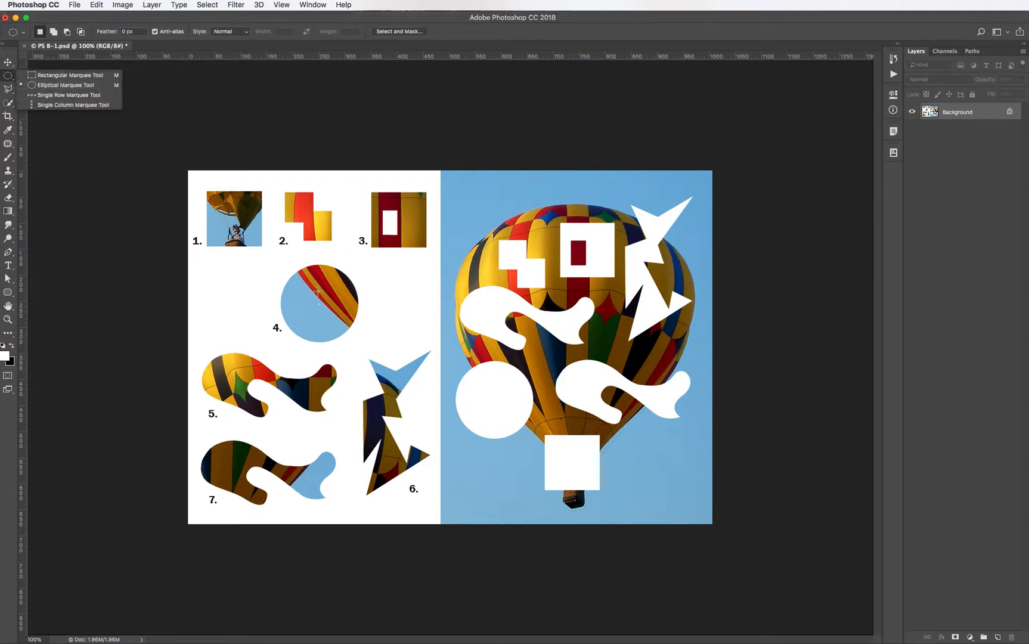
{"action": "key", "text": "super+plus"}
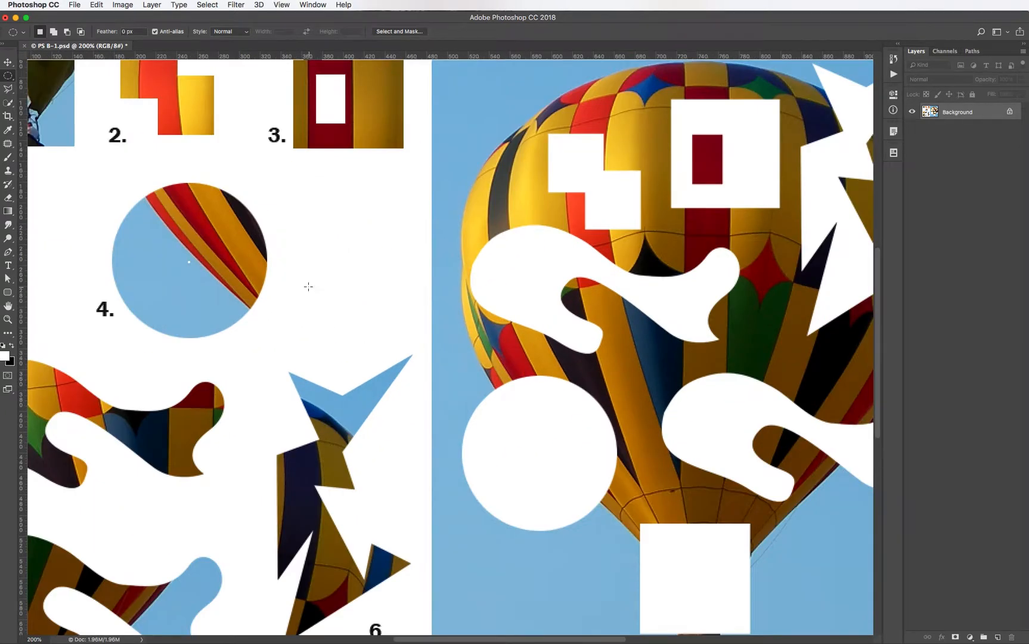
{"action": "left_click_drag", "start_coordinate": [202, 248], "coordinate": [396, 310]}
{"action": "key", "text": "super+r"}
{"action": "key", "text": "super+plus"}
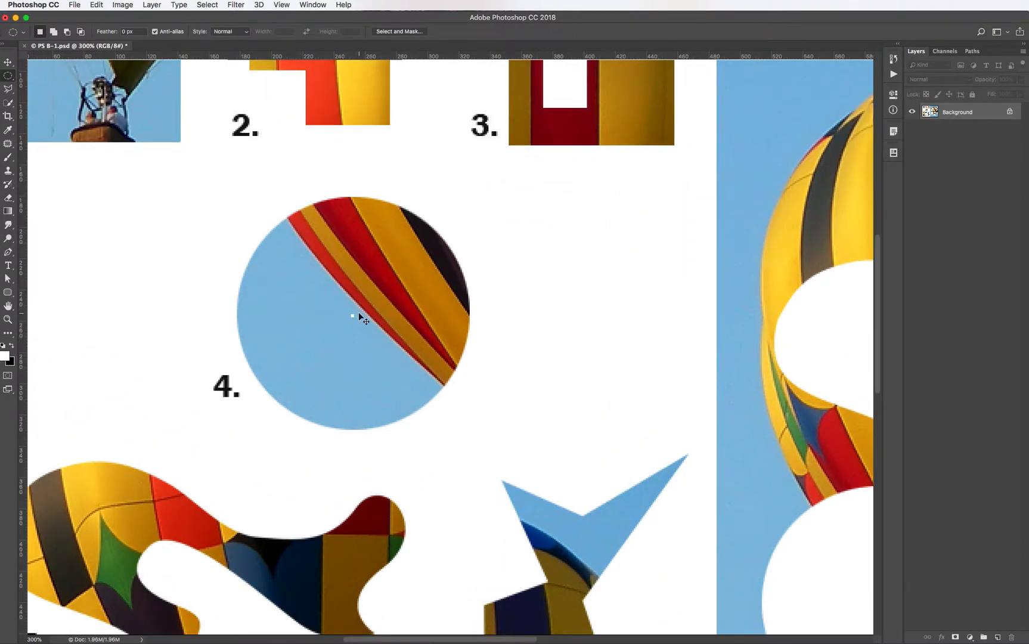
{"action": "key", "text": "super+plus"}
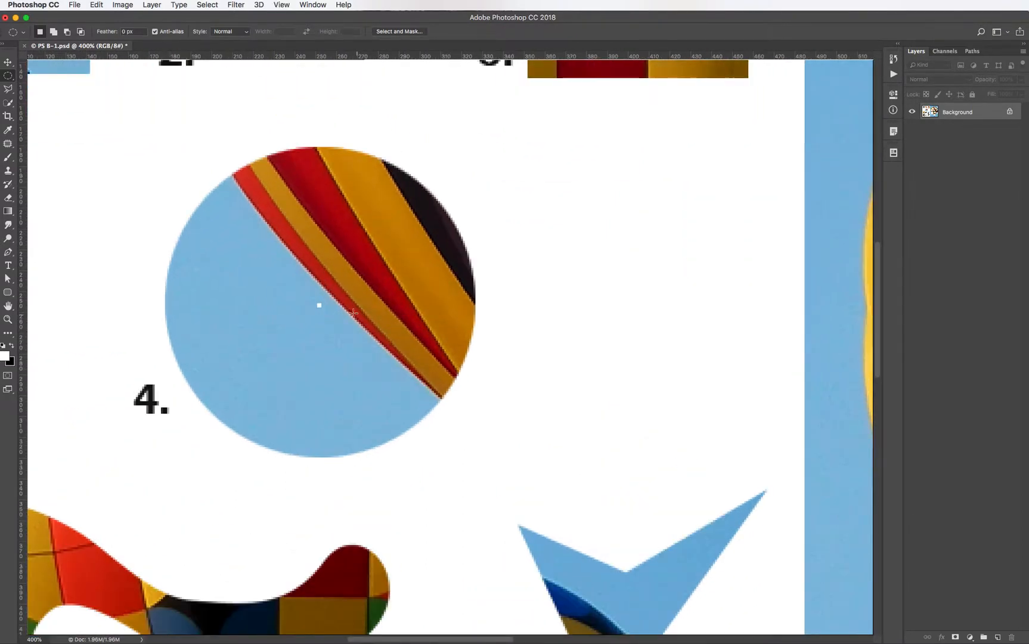
{"action": "scroll", "coordinate": [357, 312], "scroll_direction": "left", "scroll_amount": 5}
{"action": "scroll", "coordinate": [358, 311], "scroll_direction": "up", "scroll_amount": 2}
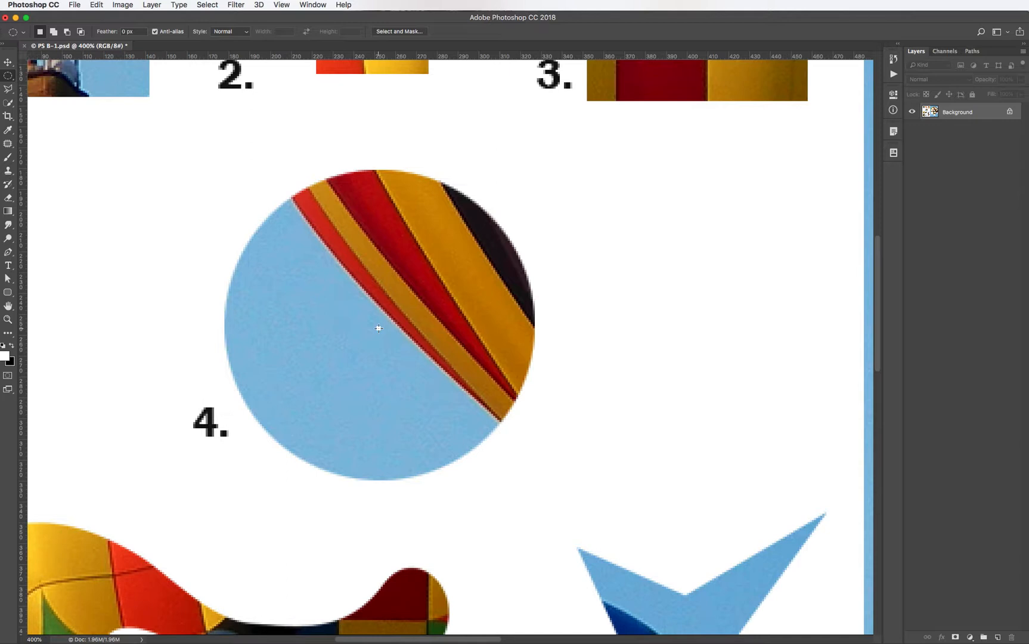
{"action": "left_click", "coordinate": [378, 327]}
{"action": "left_click_drag", "start_coordinate": [379, 327], "coordinate": [531, 177]}
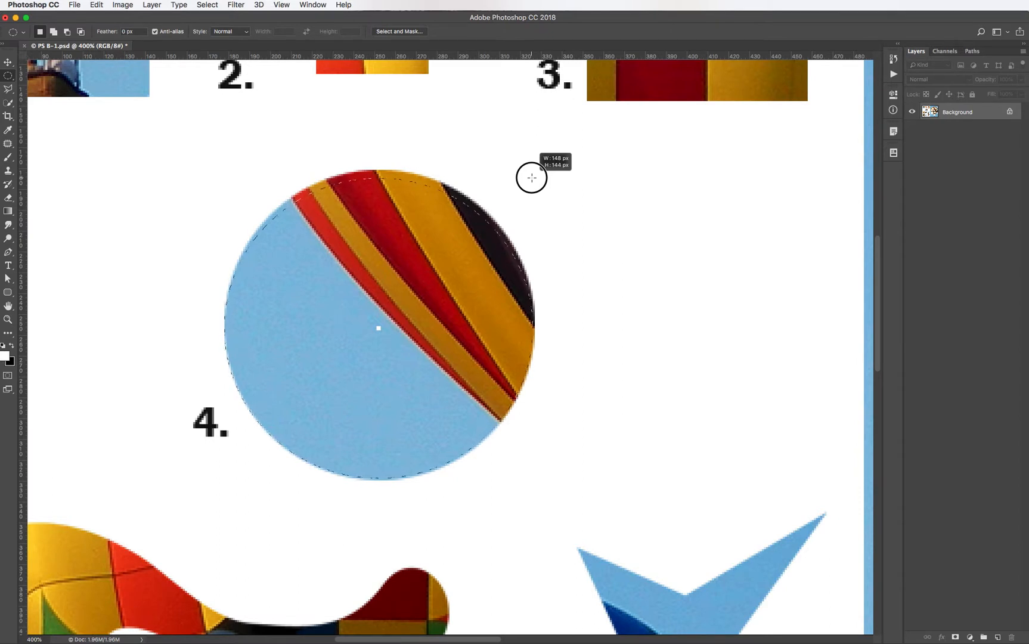
{"action": "key", "text": "space"}
{"action": "mouse_move", "coordinate": [532, 177]}
{"action": "left_mouse_down"}
{"action": "mouse_move", "coordinate": [493, 165]}
{"action": "mouse_move", "coordinate": [541, 222]}
{"action": "mouse_move", "coordinate": [471, 94]}
{"action": "mouse_move", "coordinate": [554, 236]}
{"action": "mouse_move", "coordinate": [444, 213]}
{"action": "mouse_move", "coordinate": [534, 238]}
{"action": "mouse_move", "coordinate": [524, 178]}
{"action": "mouse_move", "coordinate": [533, 175]}
{"action": "left_mouse_up"}
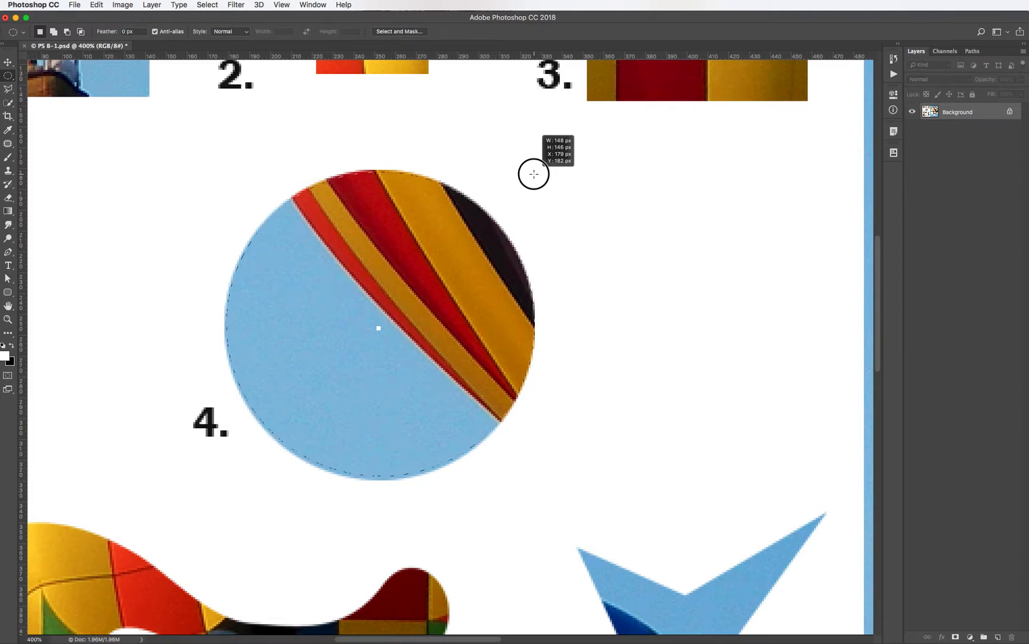
{"action": "mouse_move", "coordinate": [534, 174]}
{"action": "left_mouse_down"}
{"action": "mouse_move", "coordinate": [538, 148]}
{"action": "mouse_move", "coordinate": [534, 173]}
{"action": "left_mouse_up"}
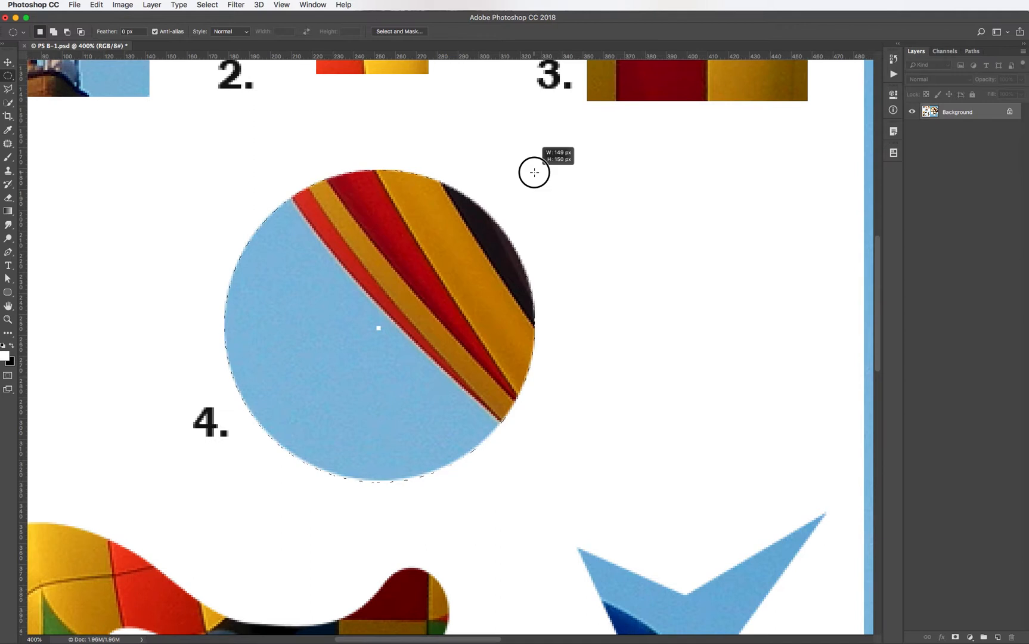
{"action": "left_click_drag", "start_coordinate": [535, 173], "coordinate": [534, 172]}
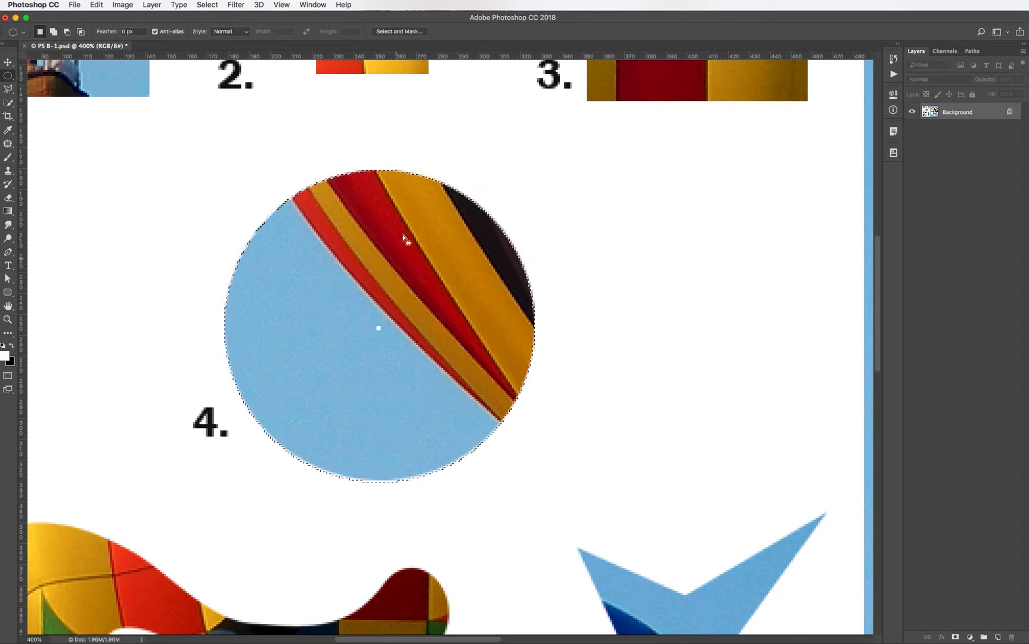
Refine the circle selection in Select and Mask using the Overlay view, with Shift Edge at -95%
{"action": "left_click", "coordinate": [400, 31]}
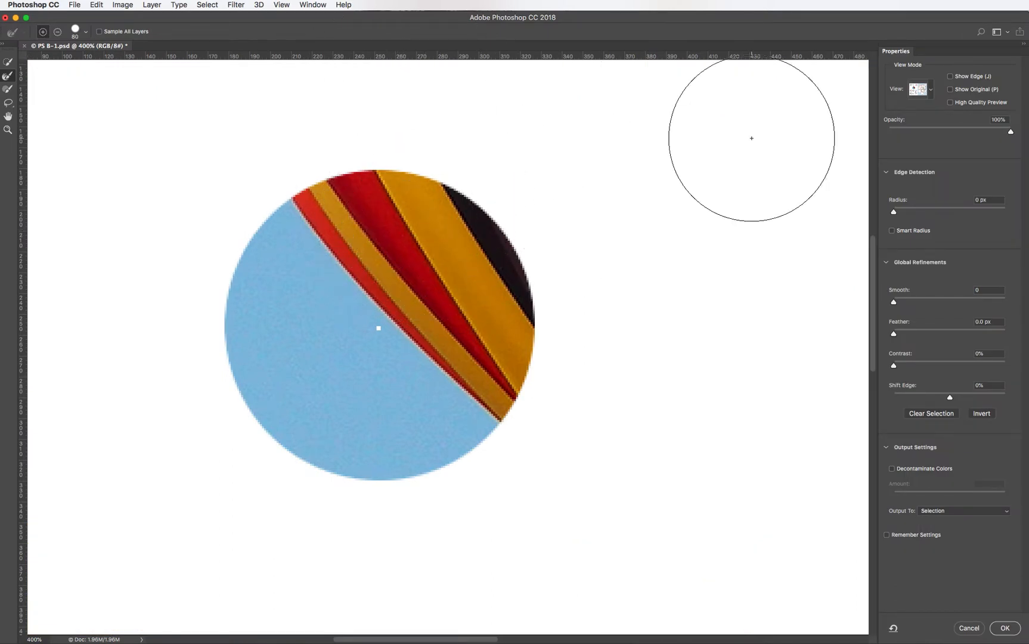
{"action": "left_click", "coordinate": [931, 91]}
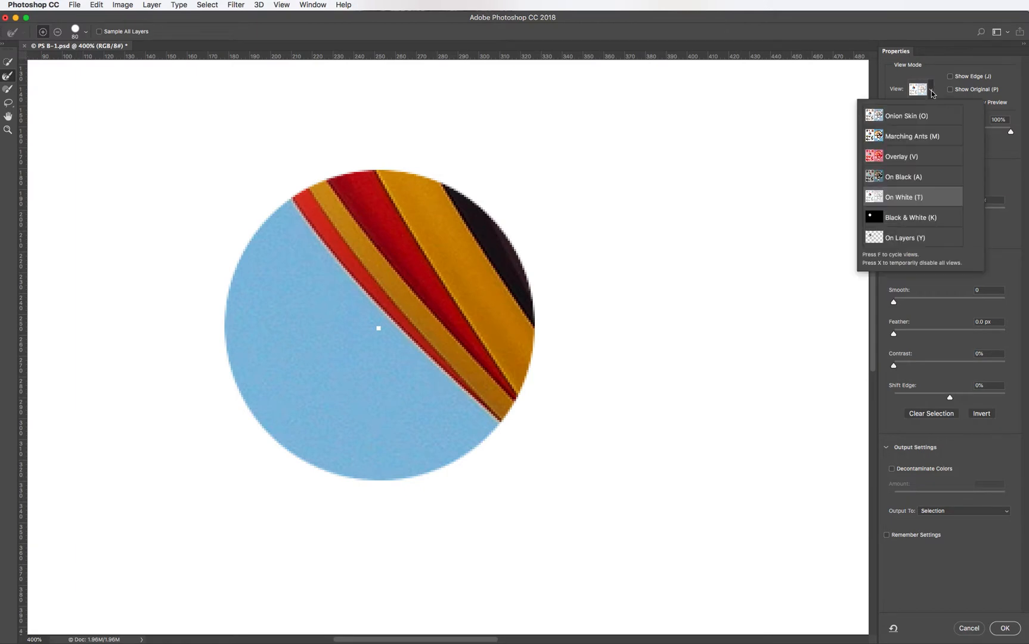
{"action": "left_click", "coordinate": [912, 219]}
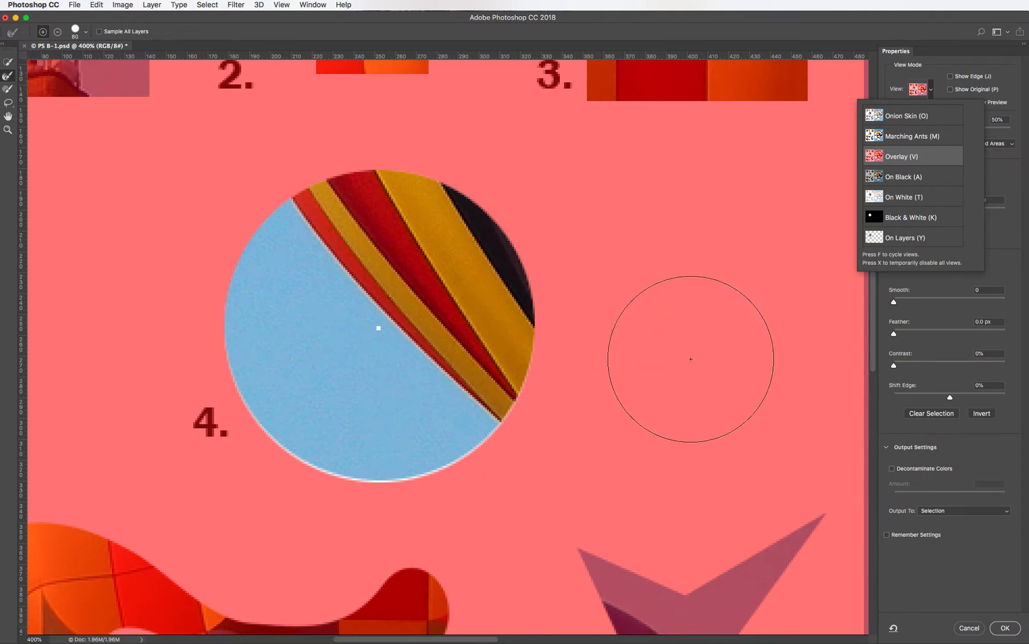
{"action": "left_click", "coordinate": [993, 172]}
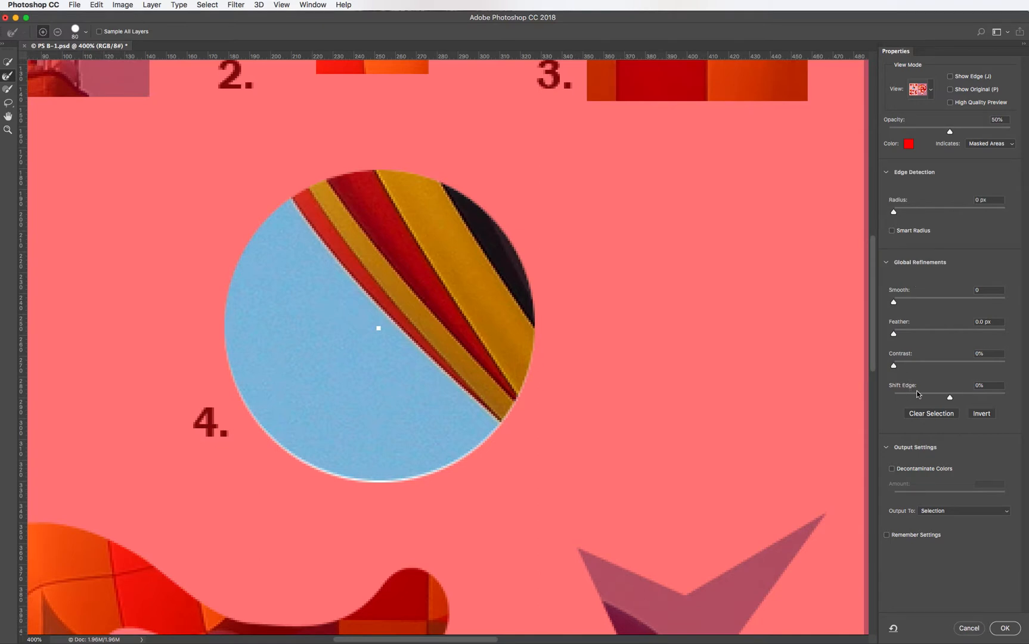
{"action": "left_click_drag", "start_coordinate": [951, 398], "coordinate": [896, 397]}
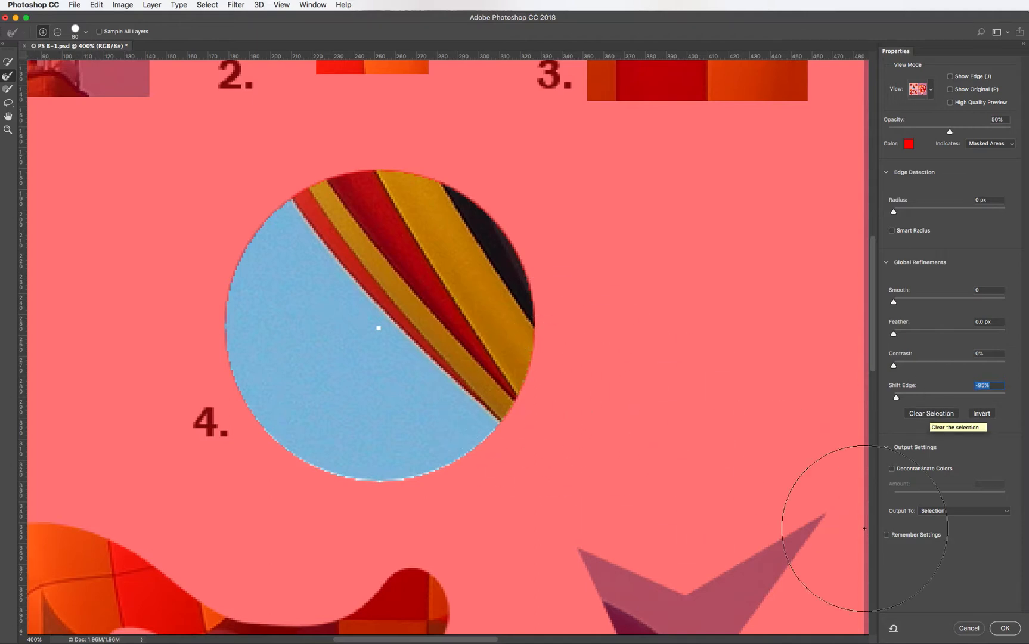
{"action": "left_click", "coordinate": [1004, 629]}
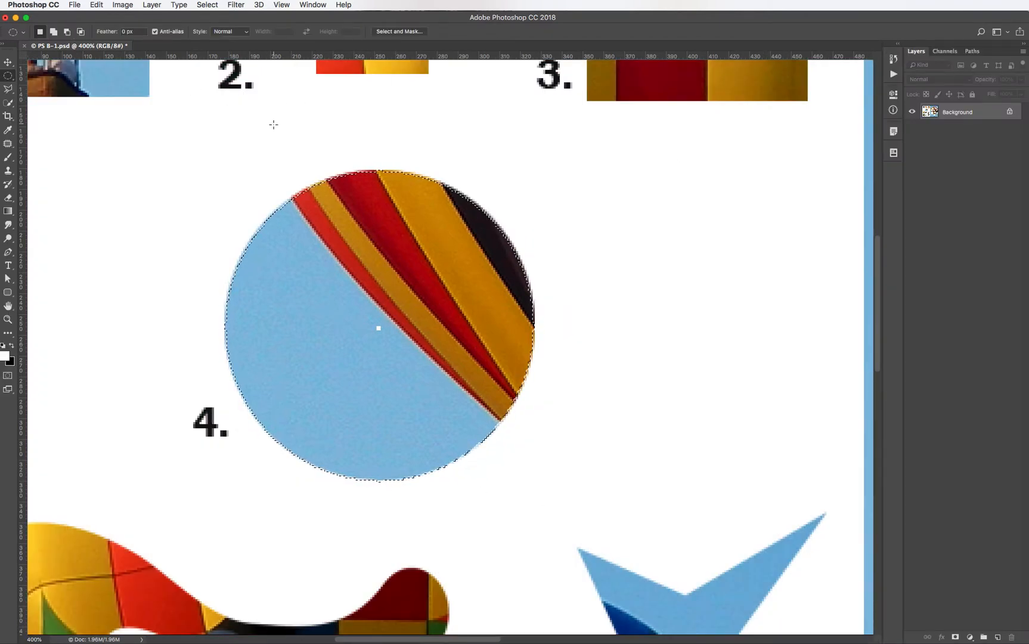
Cut the selected circle onto its own new layer
{"action": "left_click", "coordinate": [153, 5]}
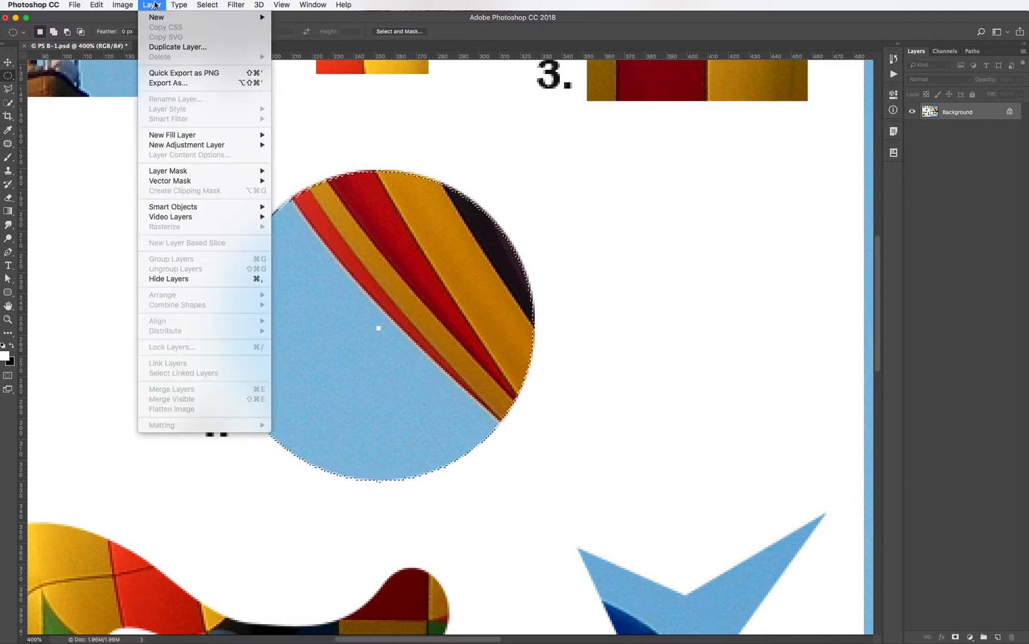
{"action": "mouse_move", "coordinate": [161, 18]}
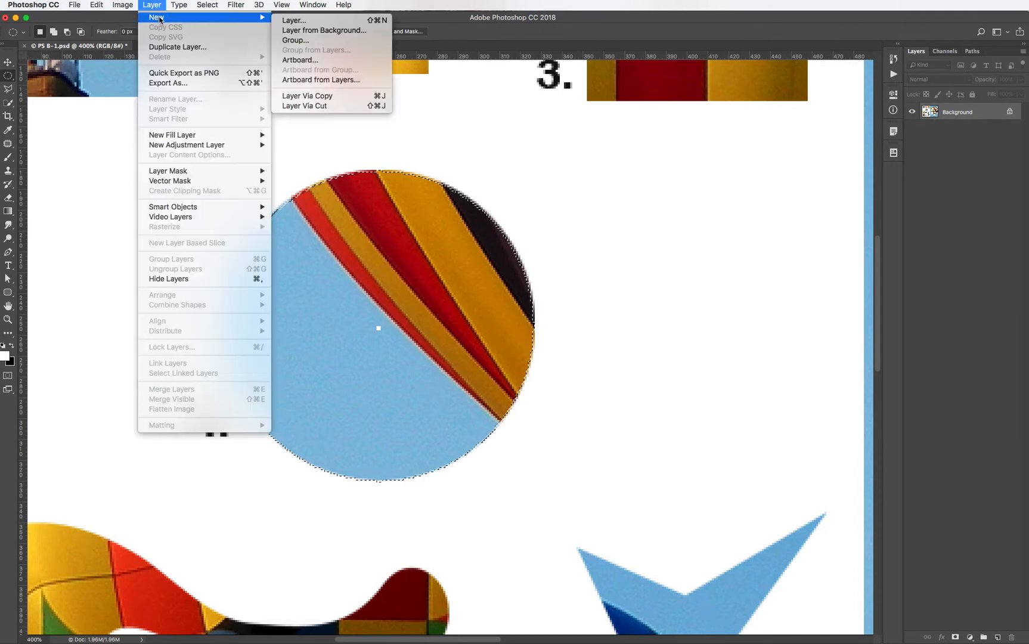
{"action": "left_click", "coordinate": [337, 106]}
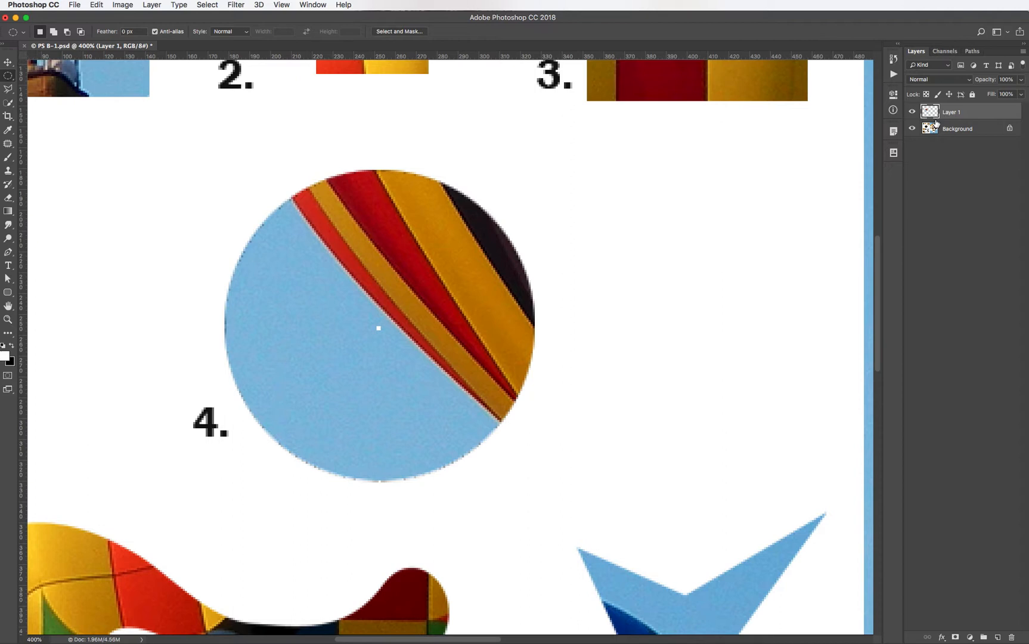
Move the cut-out circle into the round white gap on the balloon's lower edge
{"action": "left_click", "coordinate": [8, 63]}
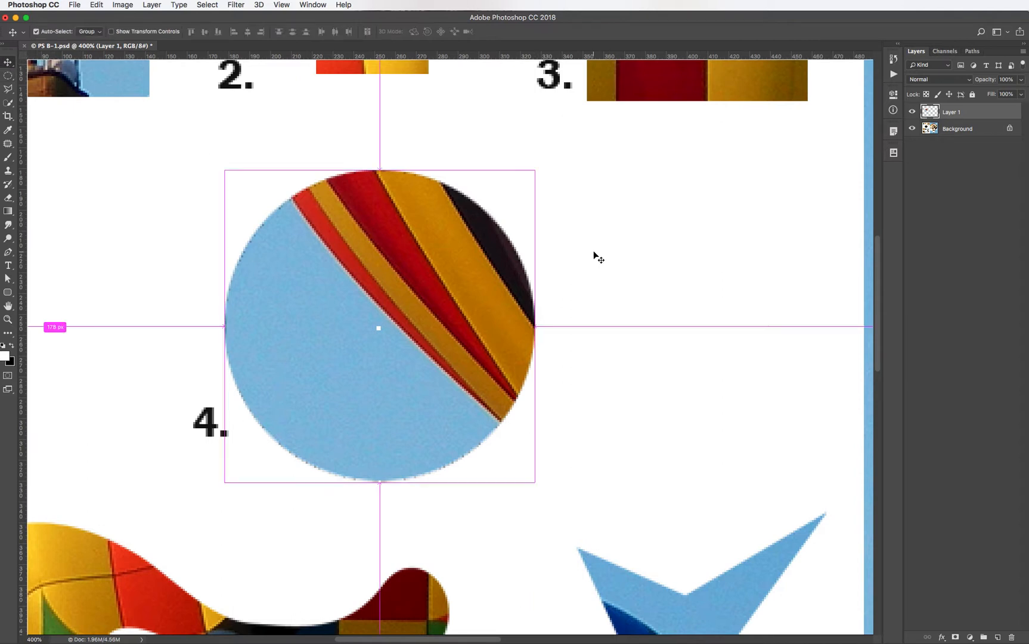
{"action": "key", "text": "super+minus"}
{"action": "key", "text": "super+minus"}
{"action": "left_click_drag", "start_coordinate": [571, 370], "coordinate": [353, 261]}
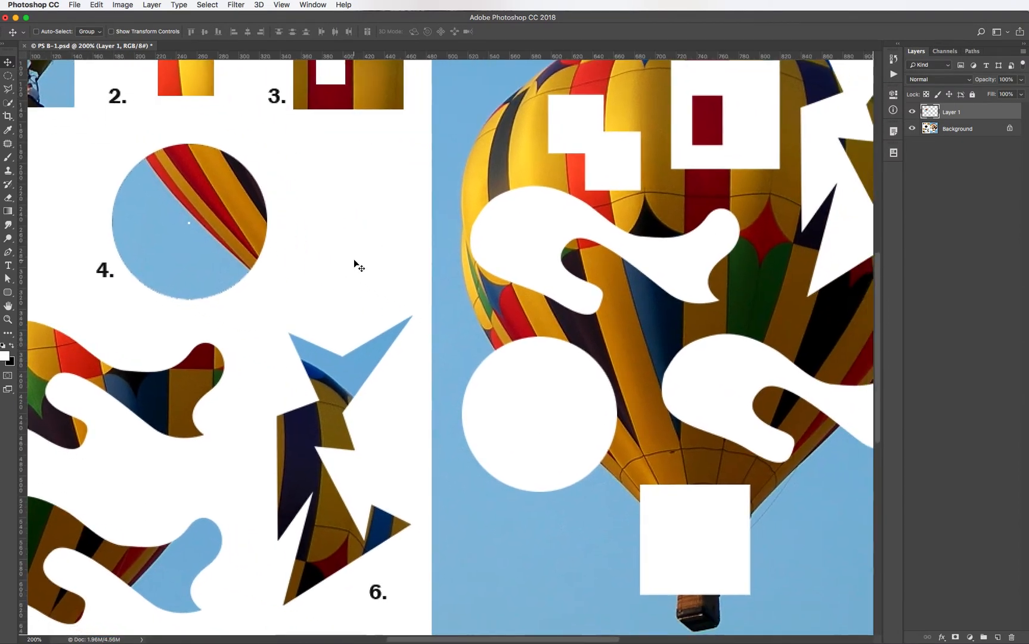
{"action": "left_click_drag", "start_coordinate": [224, 222], "coordinate": [574, 415]}
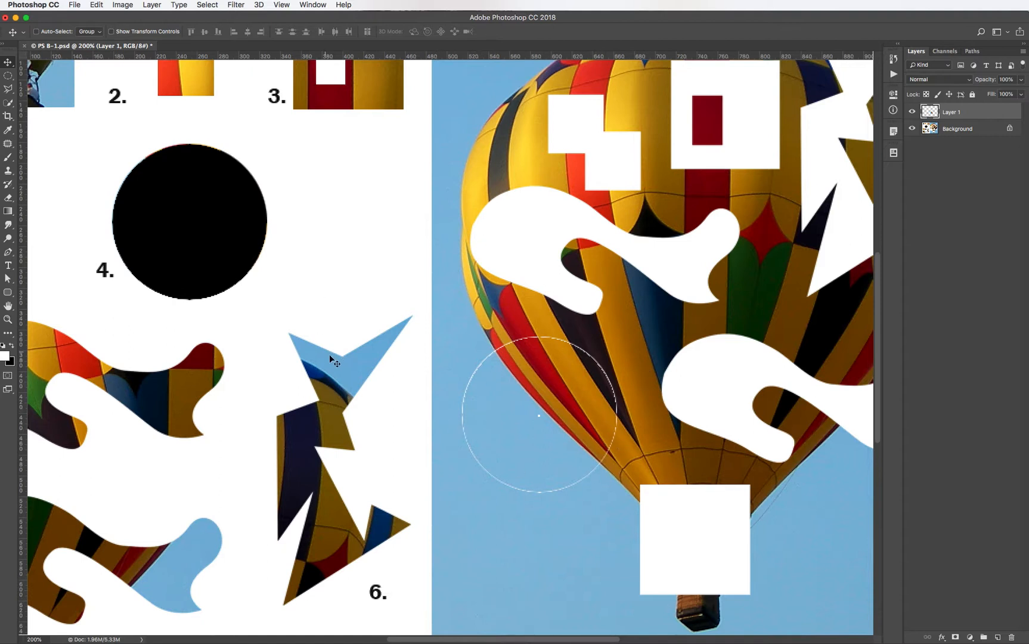
Trace the jagged piece 6 corner by corner with the Polygonal Lasso tool and close the selection at its starting point
{"action": "left_click_drag", "start_coordinate": [327, 405], "coordinate": [382, 294]}
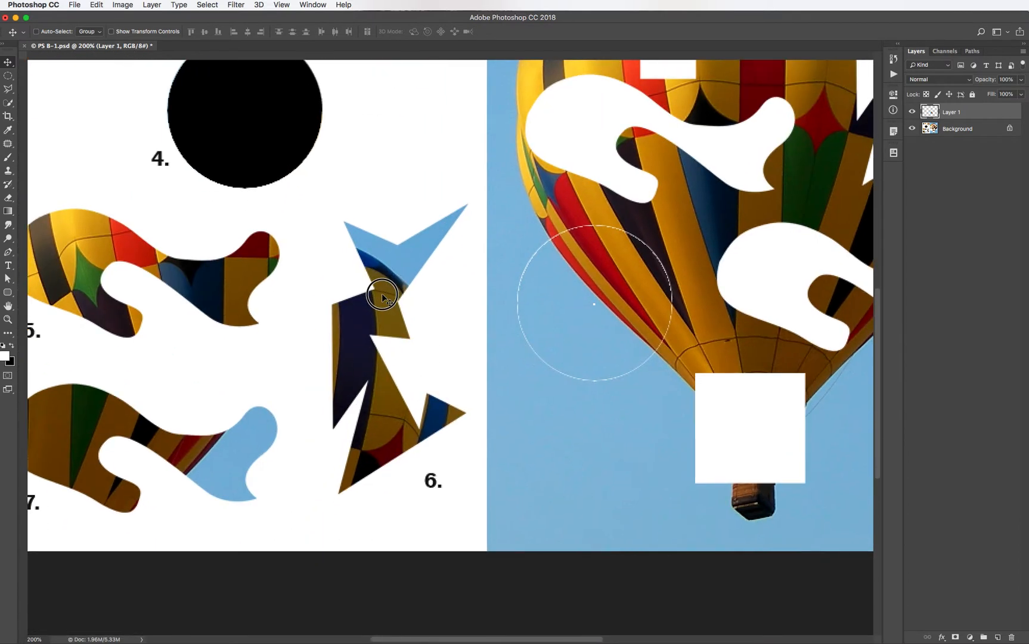
{"action": "mouse_move", "coordinate": [341, 329]}
{"action": "left_mouse_down"}
{"action": "mouse_move", "coordinate": [379, 322]}
{"action": "mouse_move", "coordinate": [353, 328]}
{"action": "left_mouse_up"}
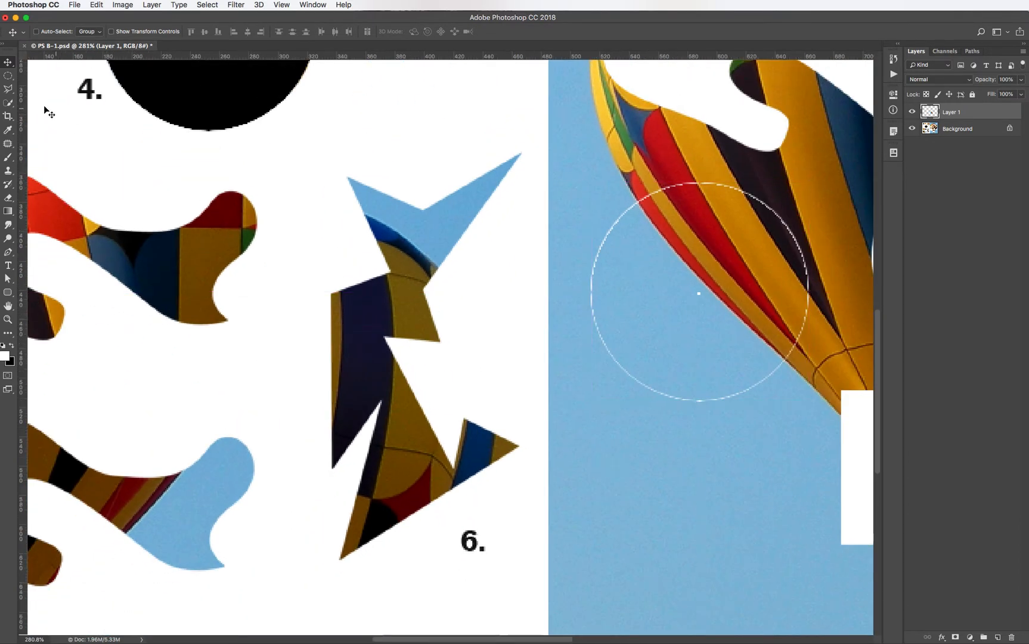
{"action": "left_click", "coordinate": [11, 90]}
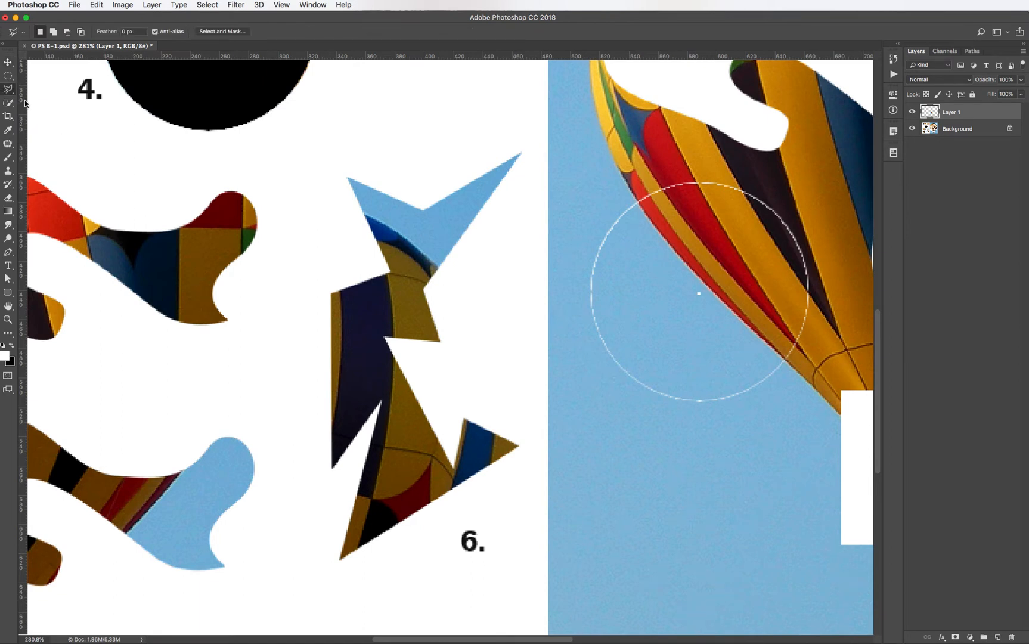
{"action": "left_click_drag", "start_coordinate": [352, 182], "coordinate": [341, 224]}
{"action": "key", "text": "super+space"}
{"action": "key", "text": "Escape"}
{"action": "left_click", "coordinate": [316, 177]}
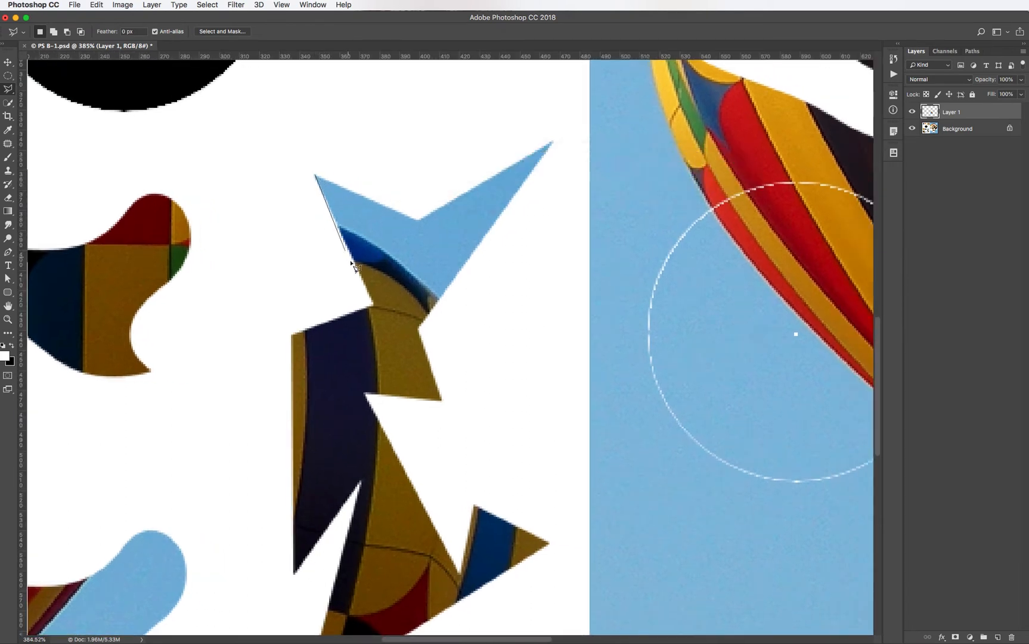
{"action": "left_click", "coordinate": [373, 305]}
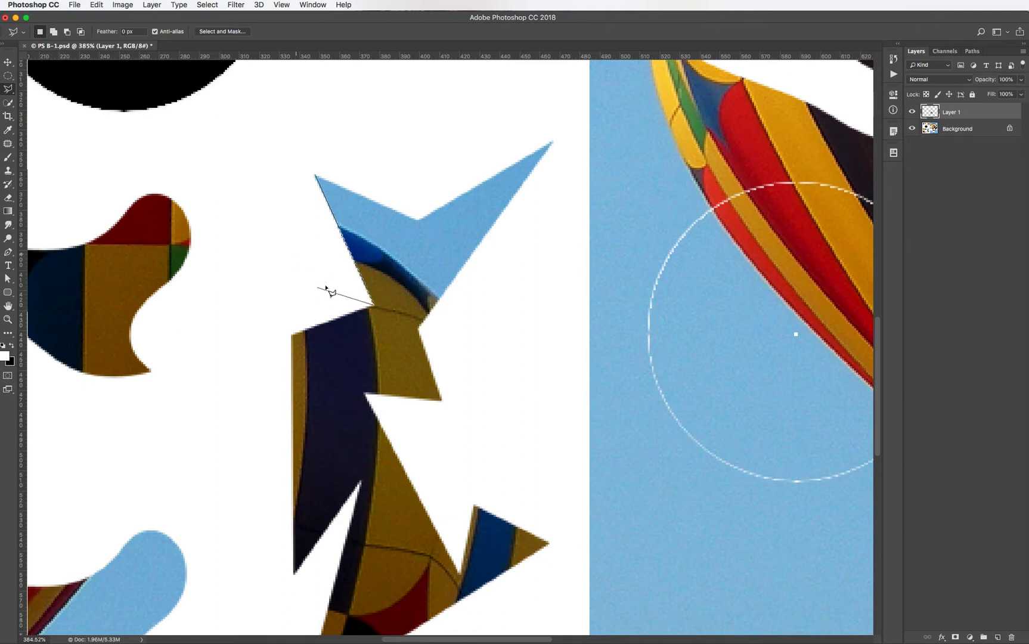
{"action": "left_click", "coordinate": [292, 336]}
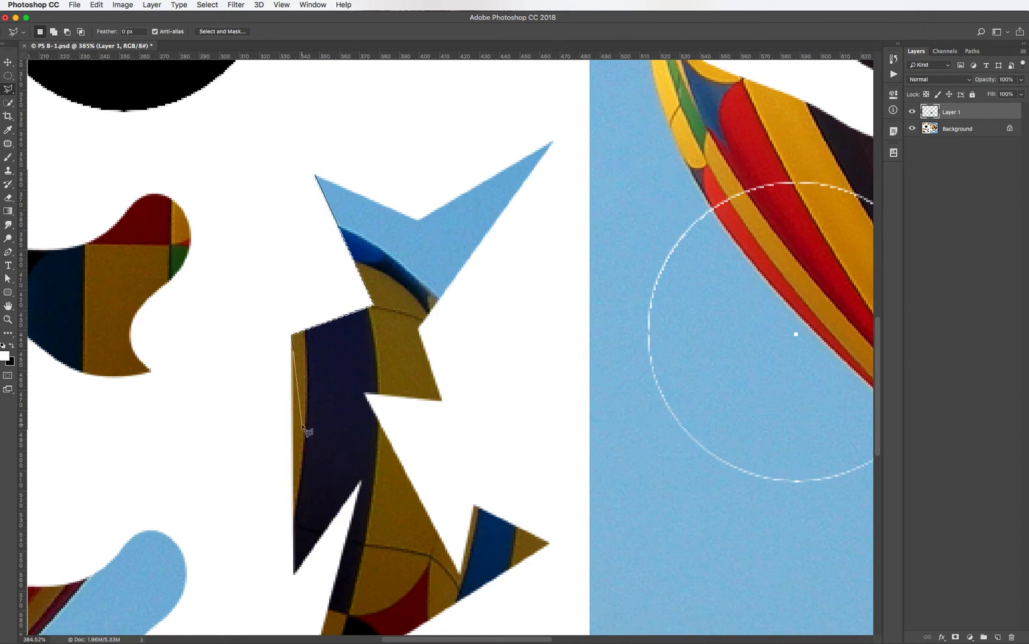
{"action": "left_click", "coordinate": [293, 574]}
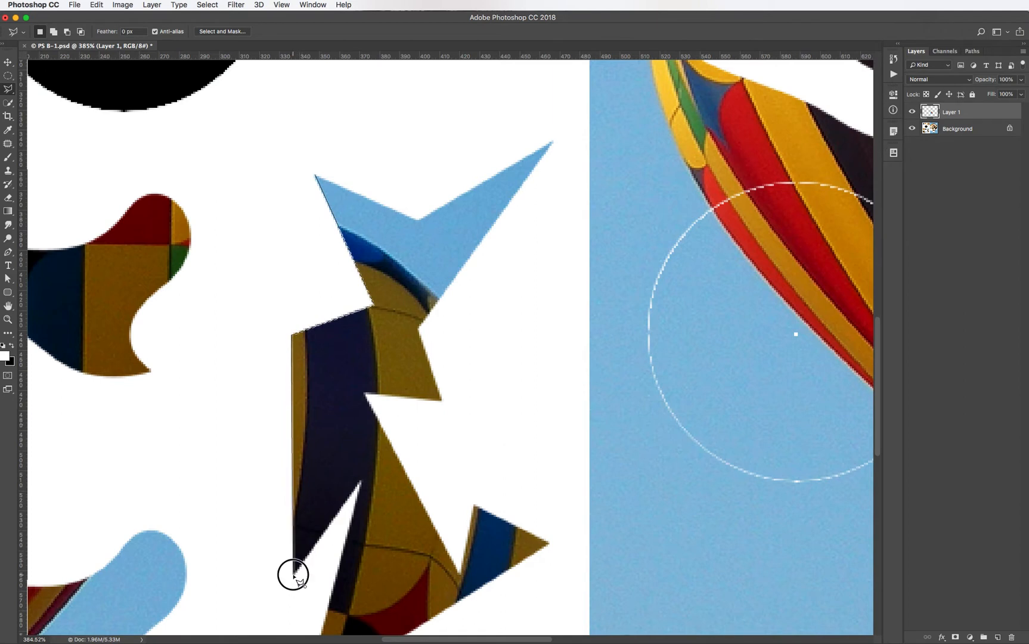
{"action": "left_click", "coordinate": [360, 482]}
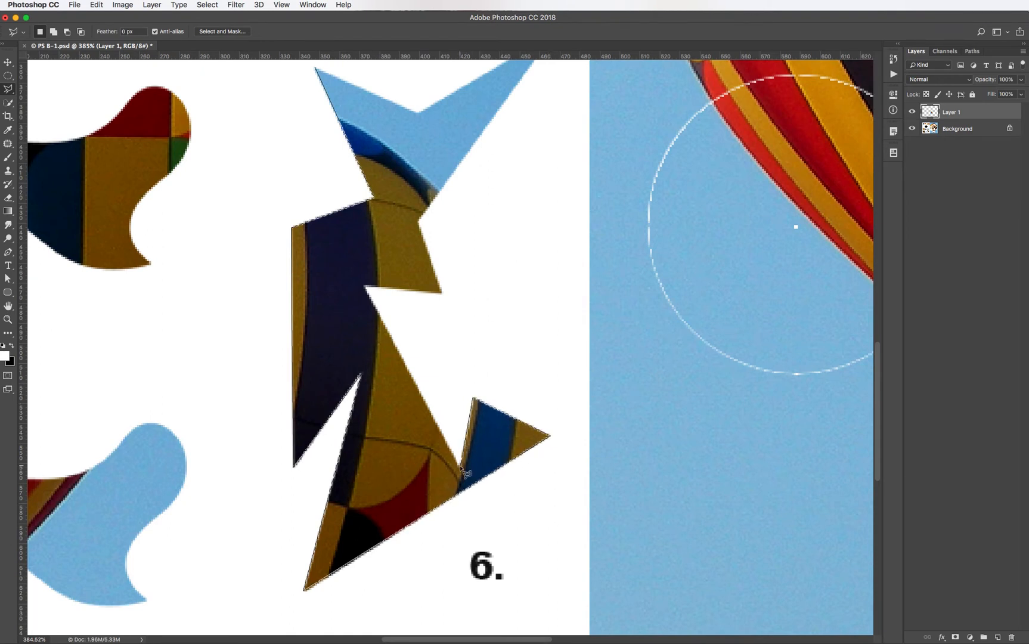
{"action": "left_click", "coordinate": [364, 286]}
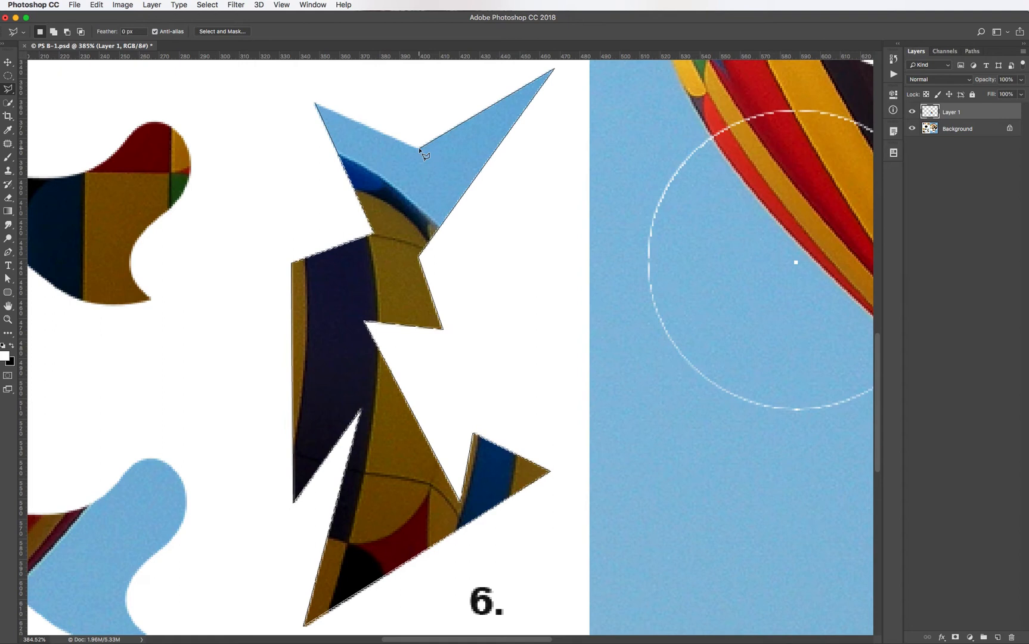
{"action": "left_click", "coordinate": [316, 104]}
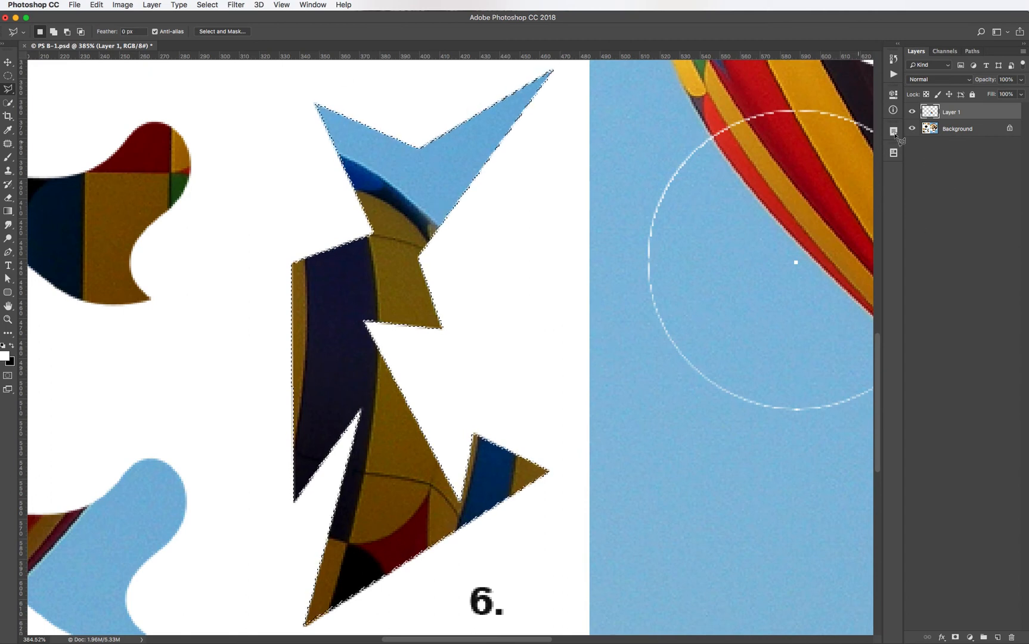
Check the layer contents by hiding and reshowing the Background layer, and make Background the active layer
{"action": "left_click", "coordinate": [957, 129]}
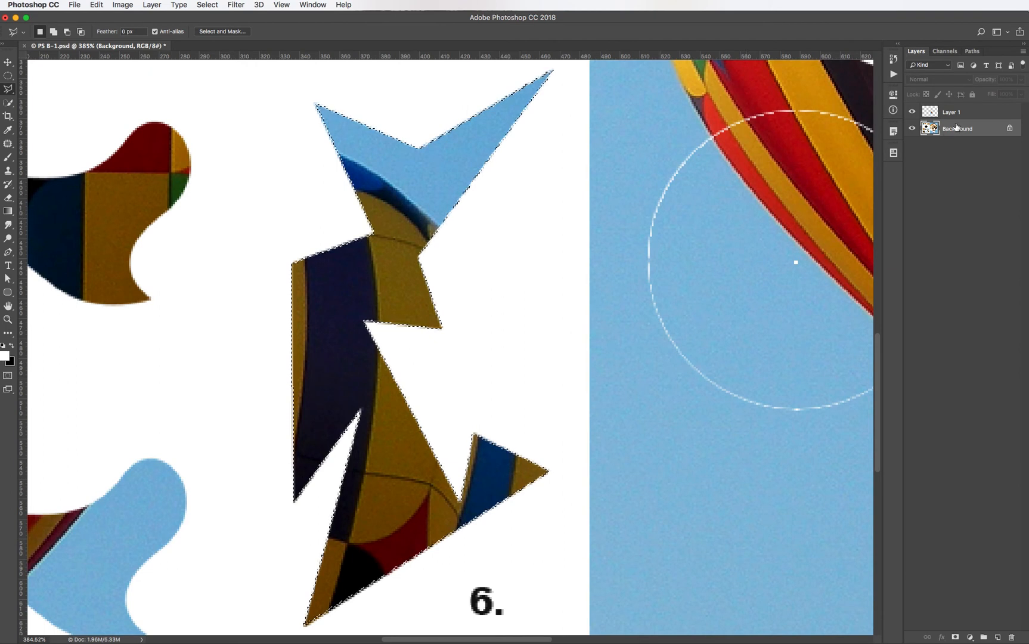
{"action": "left_click", "coordinate": [966, 113]}
{"action": "left_click", "coordinate": [912, 129]}
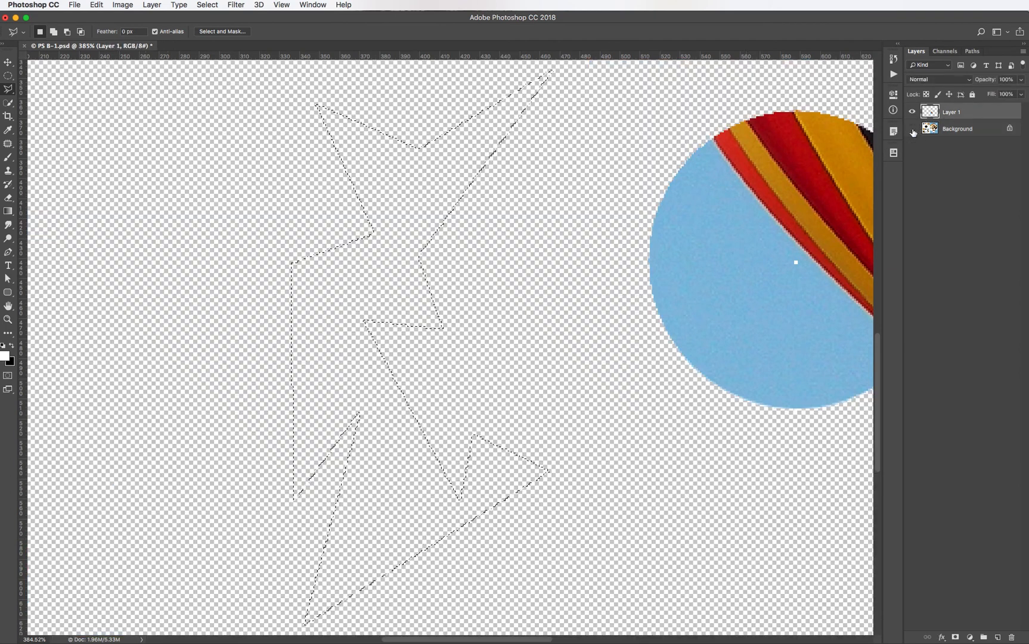
{"action": "left_click", "coordinate": [975, 130]}
{"action": "left_click", "coordinate": [912, 129]}
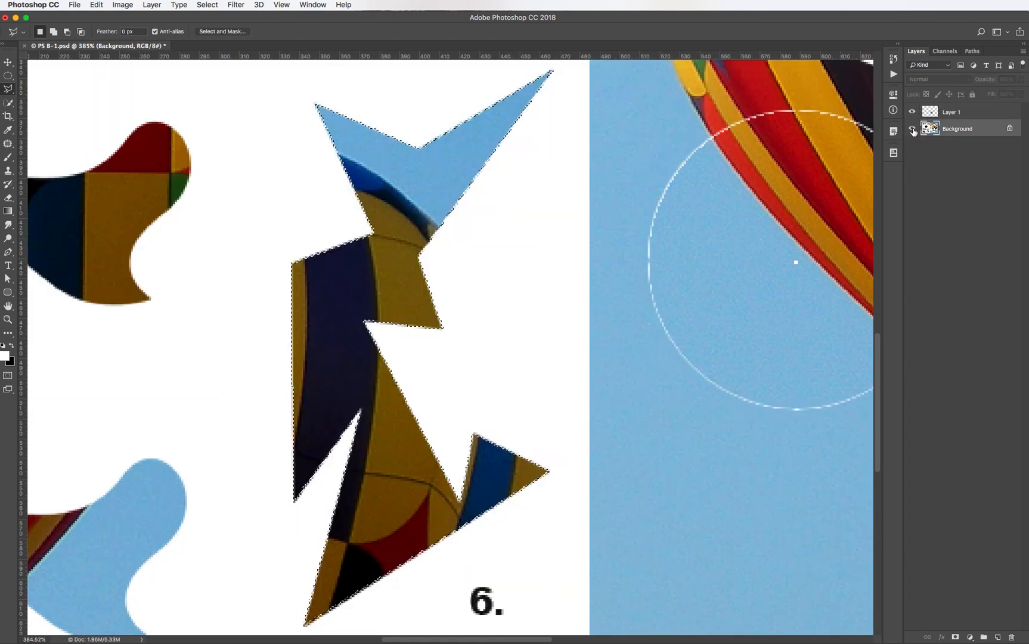
Cut the selected jagged piece 6 from the Background onto its own layer, and check that layer by hiding and reshowing it
{"action": "left_click", "coordinate": [913, 112]}
{"action": "left_click", "coordinate": [913, 113]}
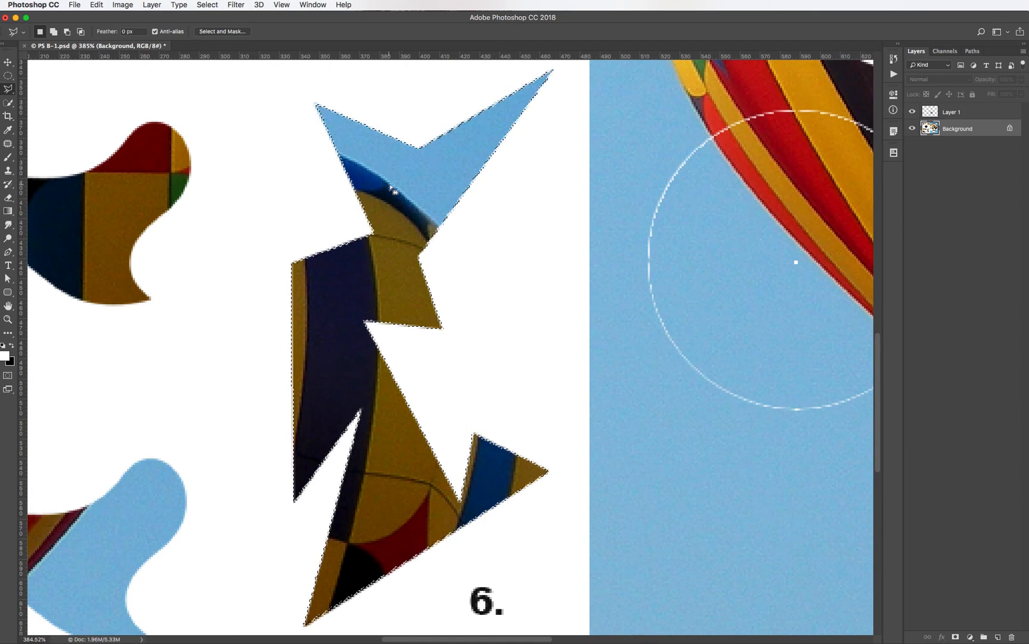
{"action": "left_click", "coordinate": [152, 5]}
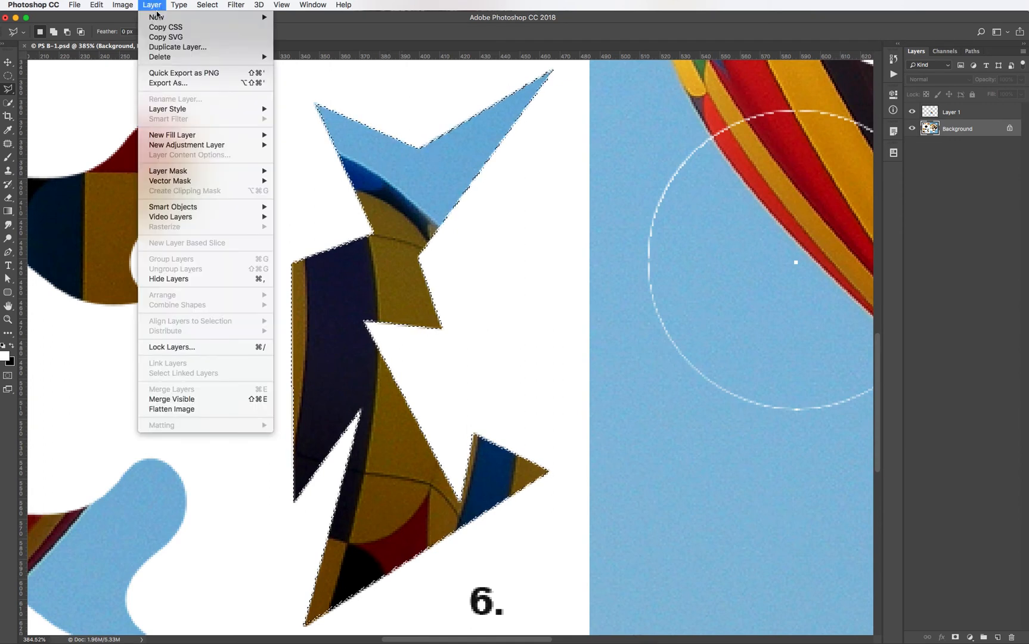
{"action": "mouse_move", "coordinate": [161, 18]}
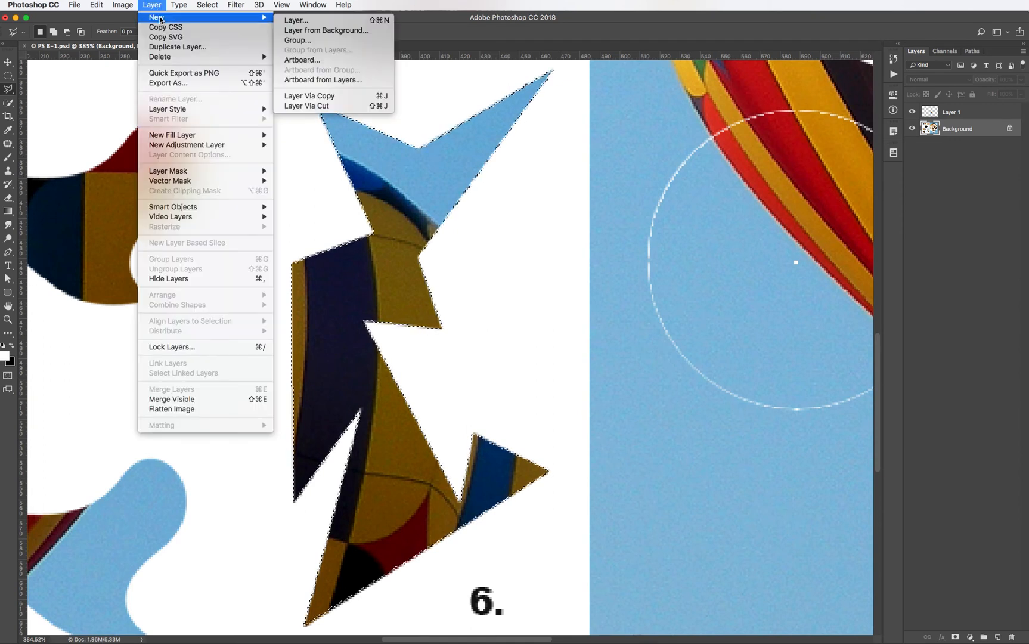
{"action": "left_click", "coordinate": [328, 107]}
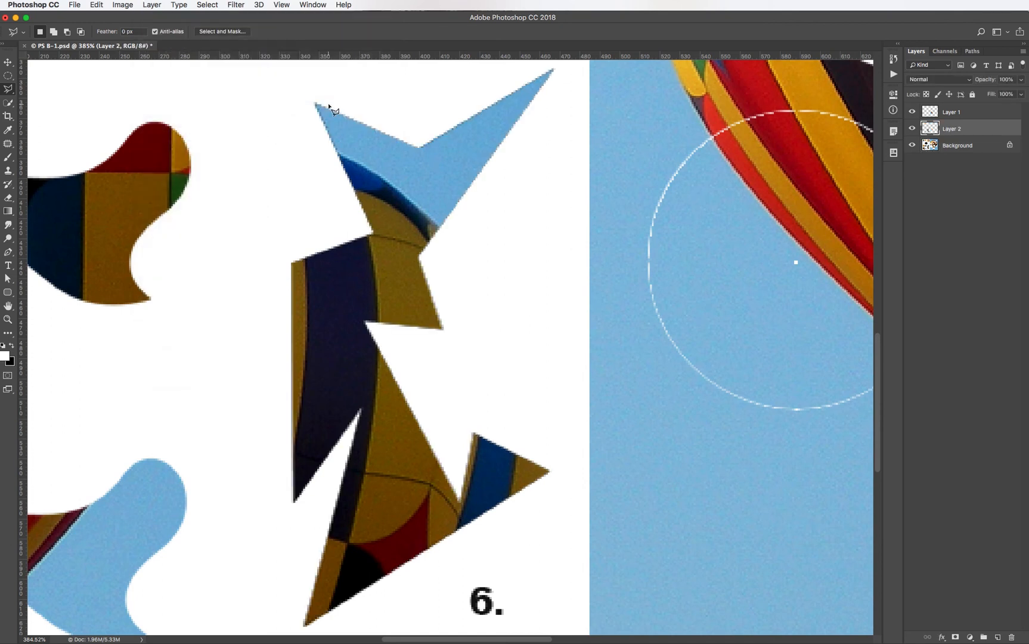
{"action": "left_click", "coordinate": [912, 127]}
{"action": "left_click", "coordinate": [912, 128]}
{"action": "left_click", "coordinate": [912, 129]}
{"action": "left_click", "coordinate": [913, 129]}
Move the cut-out jagged piece 6 into the matching white gap on the balloon's upper right side
{"action": "left_click", "coordinate": [9, 64]}
{"action": "key", "text": "super"}
{"action": "key", "text": "super+minus"}
{"action": "key", "text": "super+minus"}
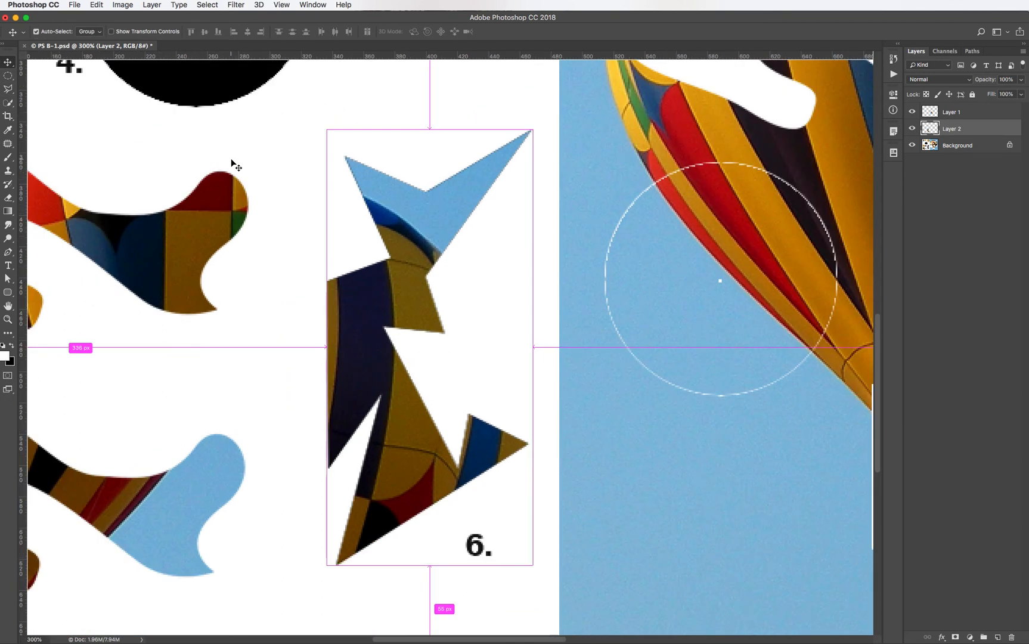
{"action": "scroll", "coordinate": [507, 293], "scroll_direction": "right", "scroll_amount": 2}
{"action": "left_click_drag", "start_coordinate": [507, 293], "coordinate": [367, 446]}
{"action": "key", "text": "super+r"}
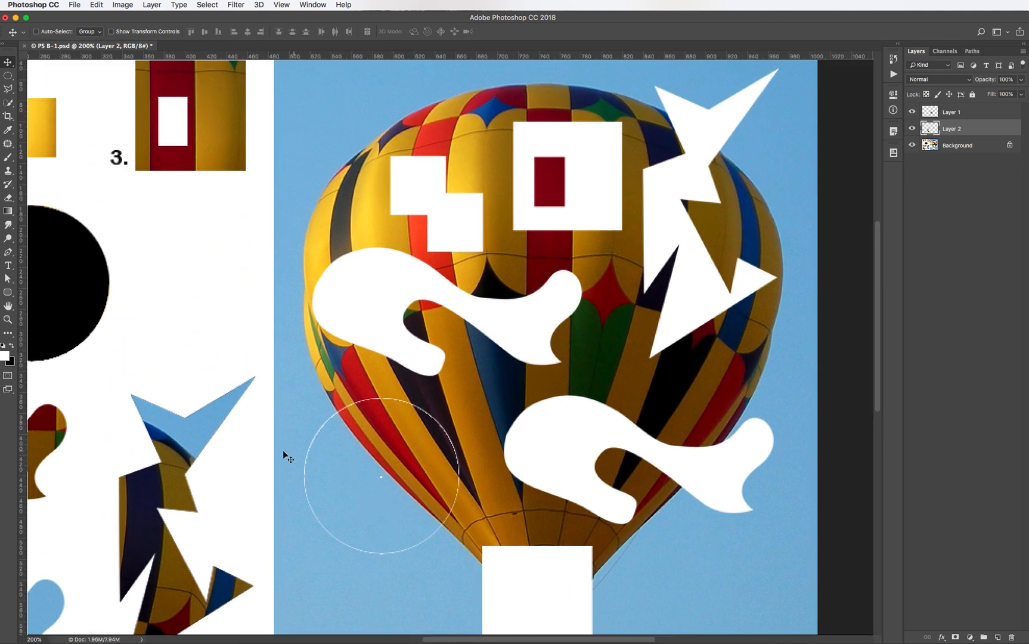
{"action": "left_click_drag", "start_coordinate": [184, 447], "coordinate": [705, 137]}
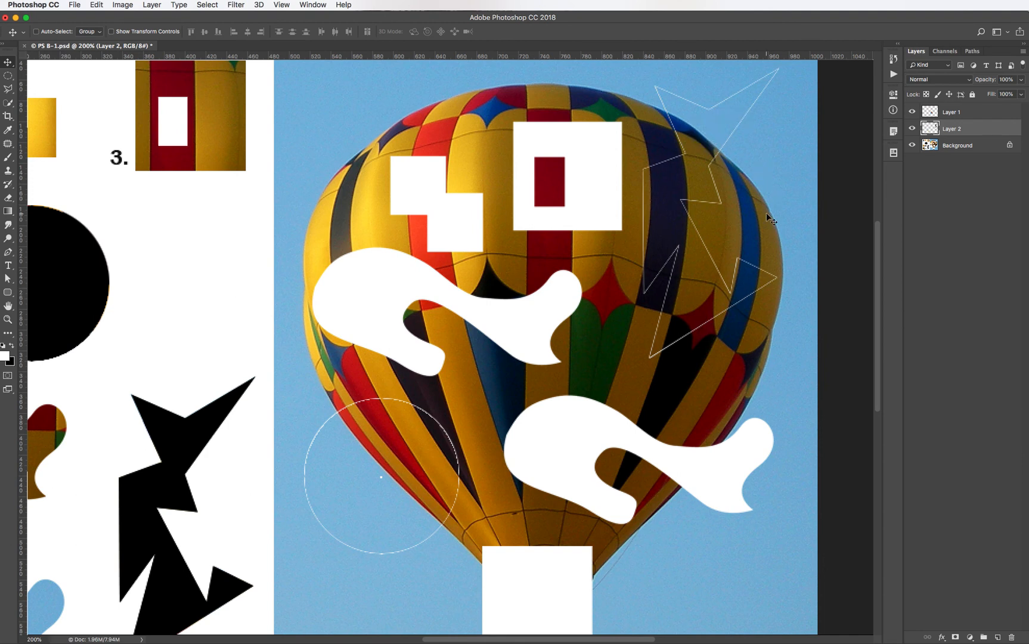
{"action": "scroll", "coordinate": [746, 214], "scroll_direction": "up", "scroll_amount": 5}
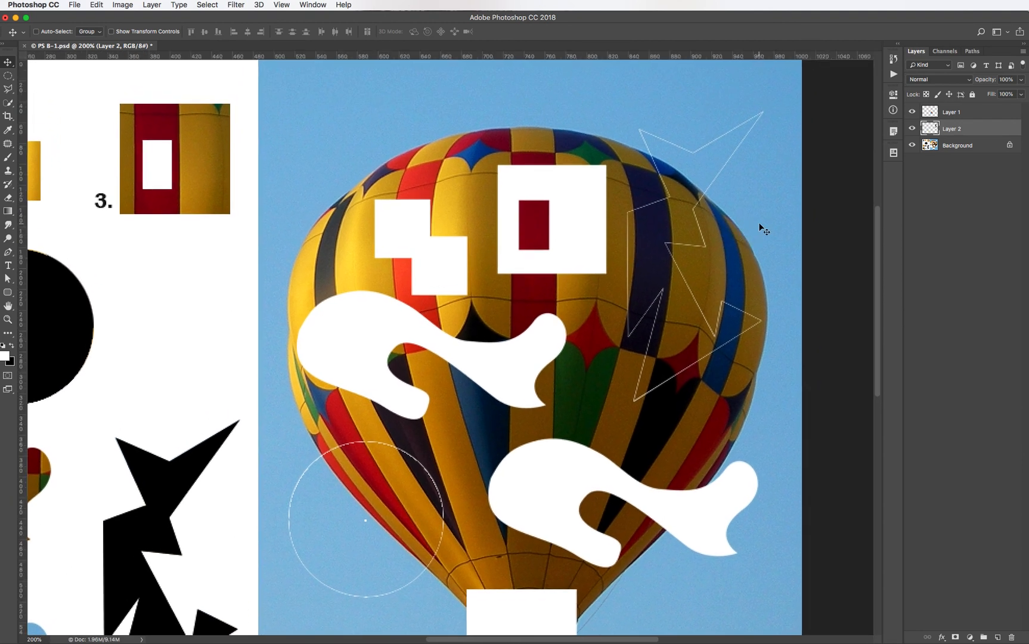
{"action": "left_click", "coordinate": [369, 264]}
{"action": "left_click_drag", "start_coordinate": [368, 264], "coordinate": [507, 210]}
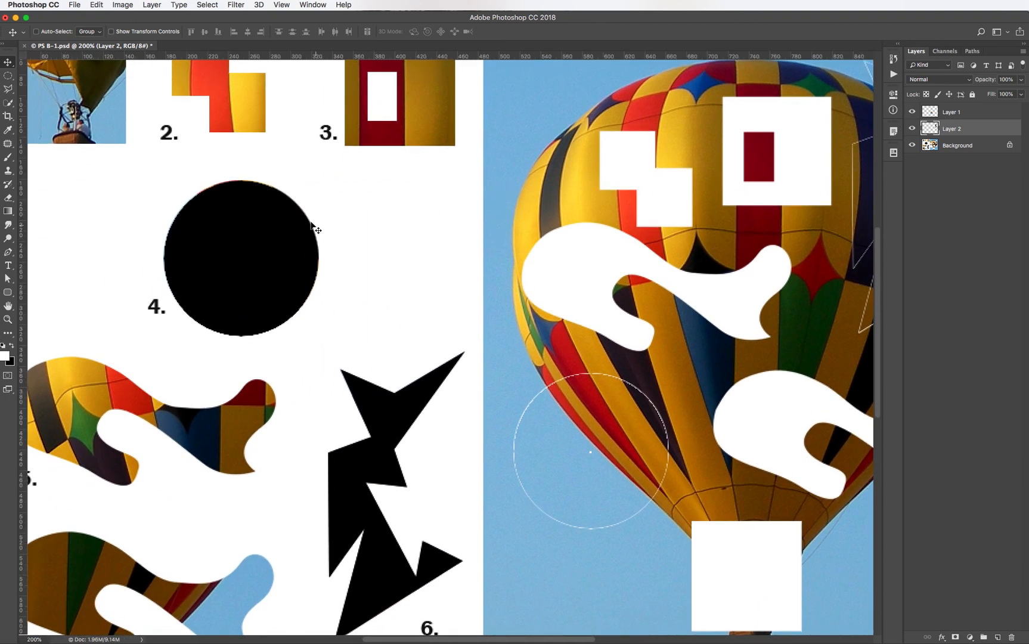
{"action": "left_click_drag", "start_coordinate": [414, 367], "coordinate": [410, 276]}
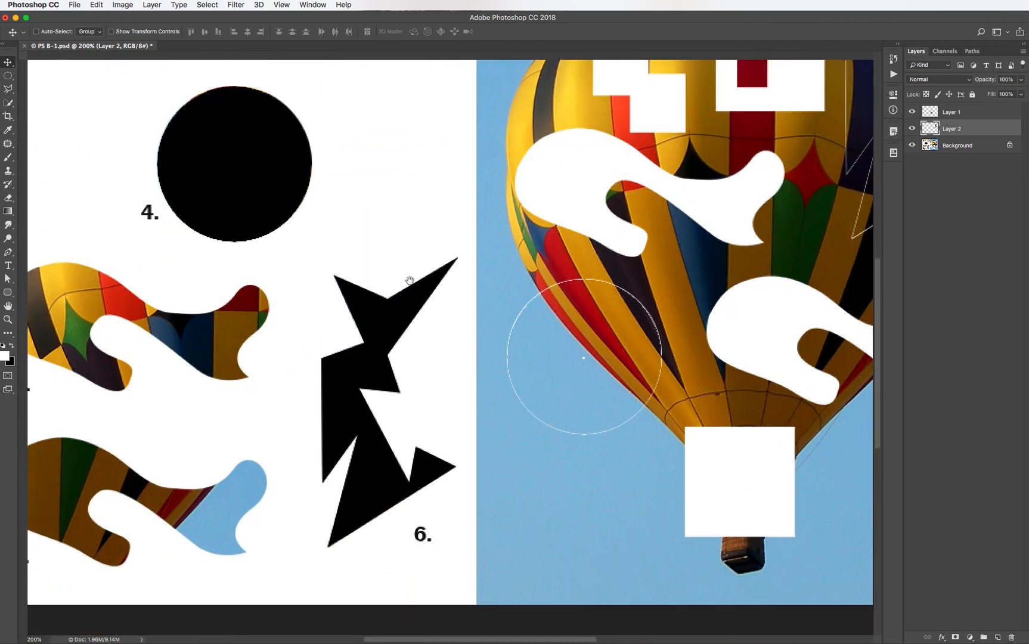